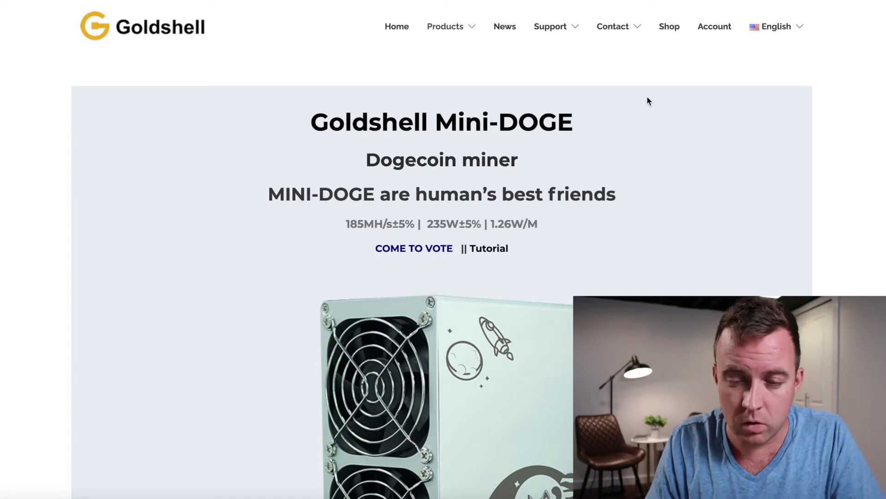
- Go from the Mini-DOGE page via Support > Software to the goldshellminer/firmware GitHub repository
scroll(647, 101, "down", 3)
scroll(647, 102, "up", 3)
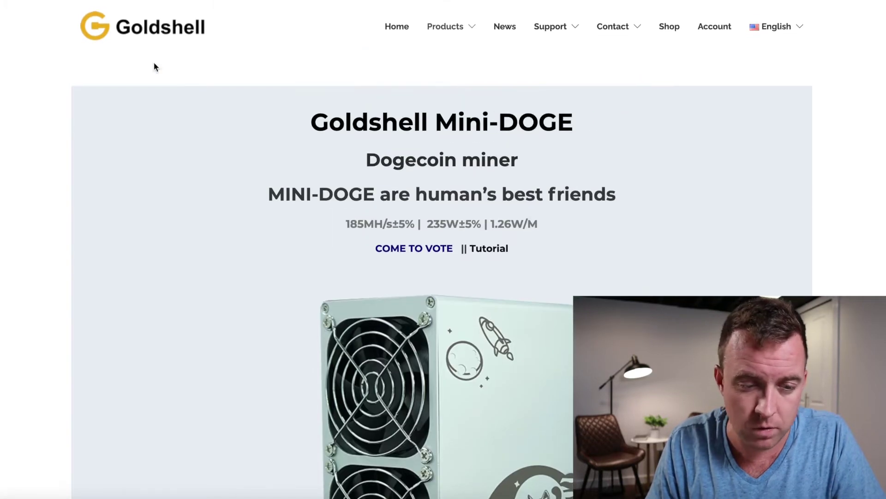
left_click(129, 29)
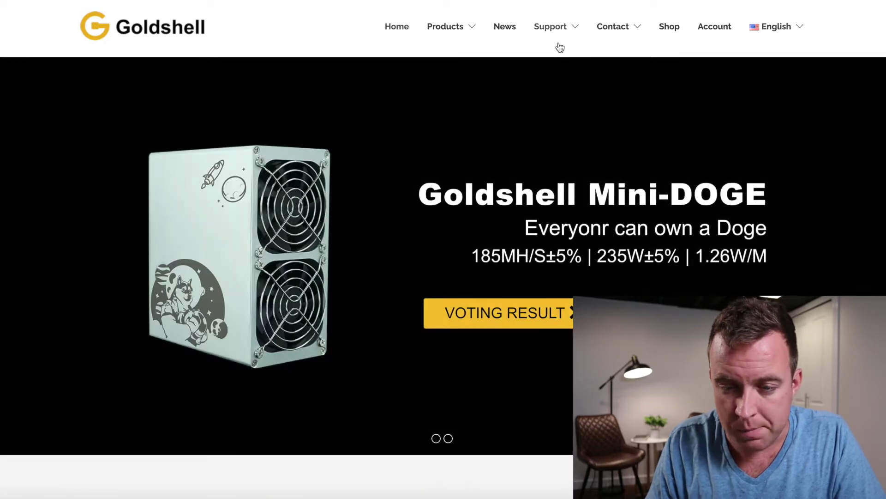
mouse_move(566, 25)
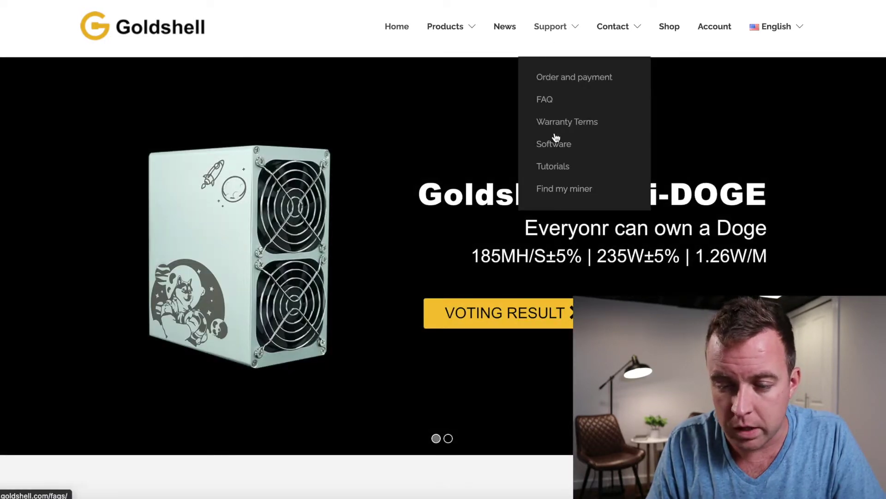
left_click(549, 148)
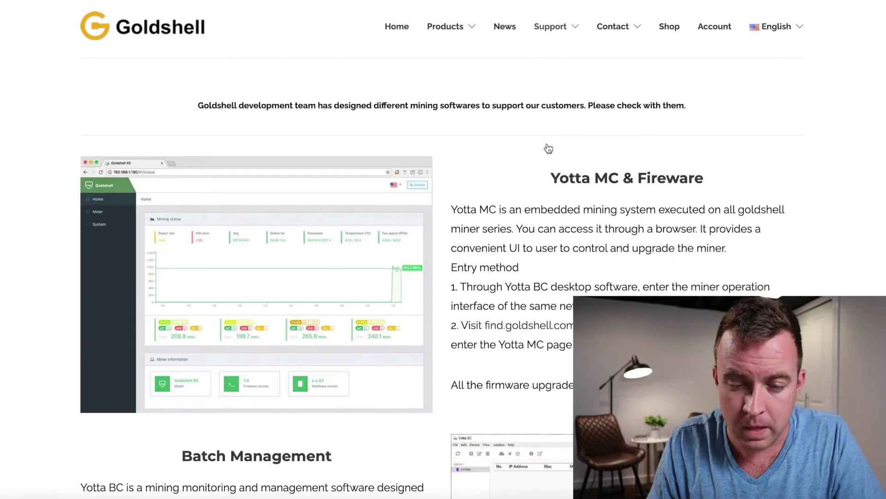
scroll(502, 222, "down", 1)
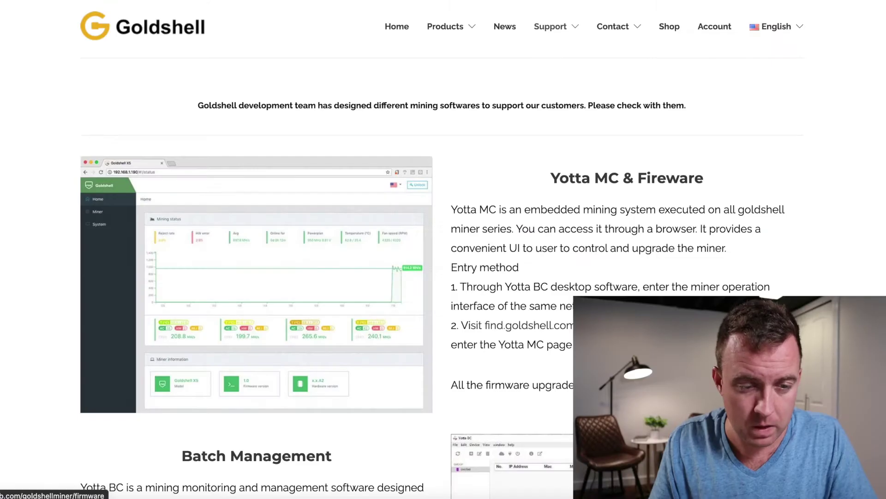
left_click(573, 250)
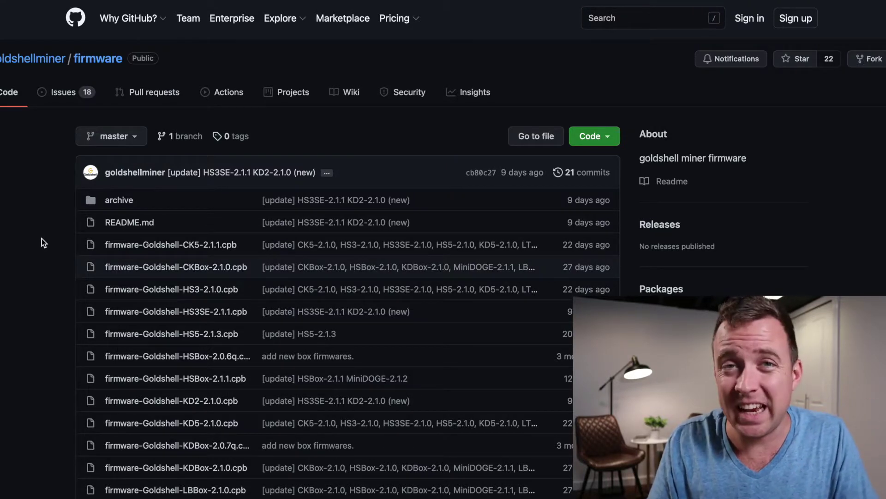
- Scroll past the repository file list to the README's Dogecoin & Litecoin Miner download tables
scroll(42, 238, "down", 3)
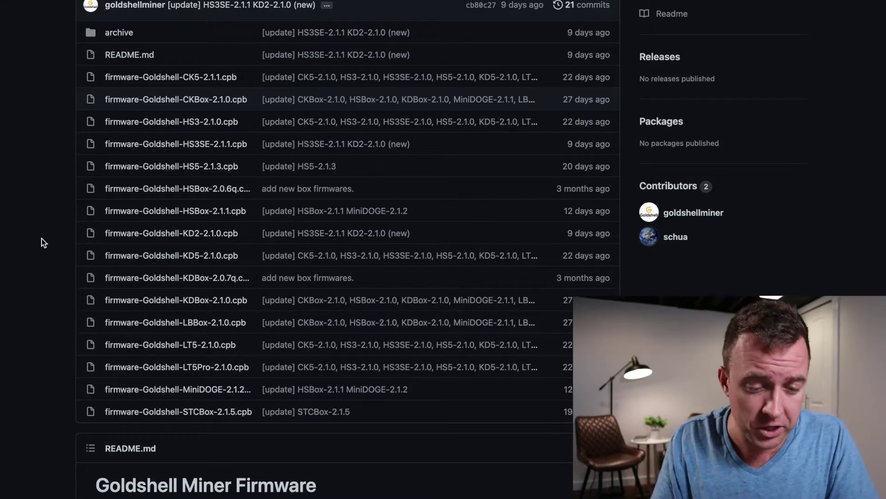
scroll(42, 238, "down", 3)
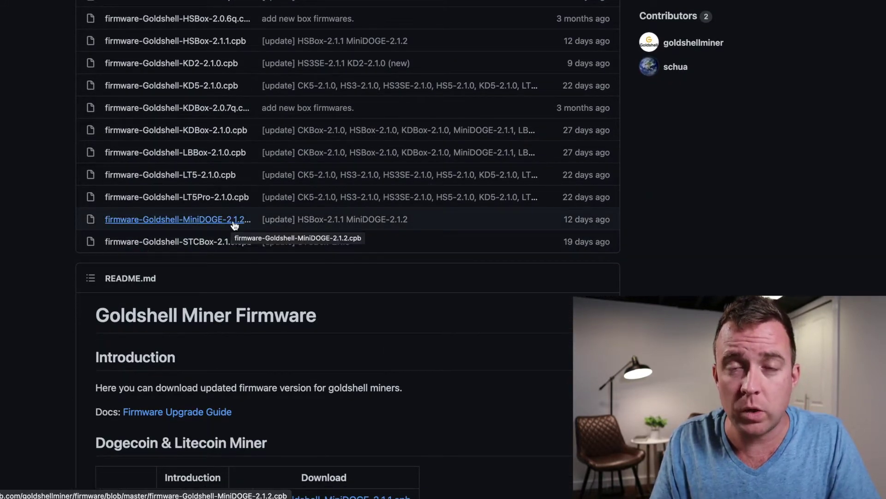
scroll(233, 224, "down", 6)
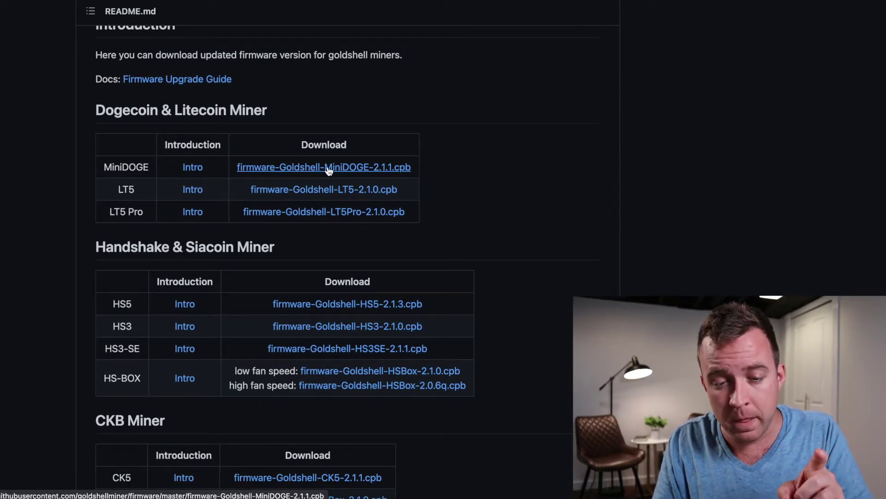
- Try downloading the MiniDOGE 2.1.1 firmware from the README link and save it to Downloads
left_click(328, 168)
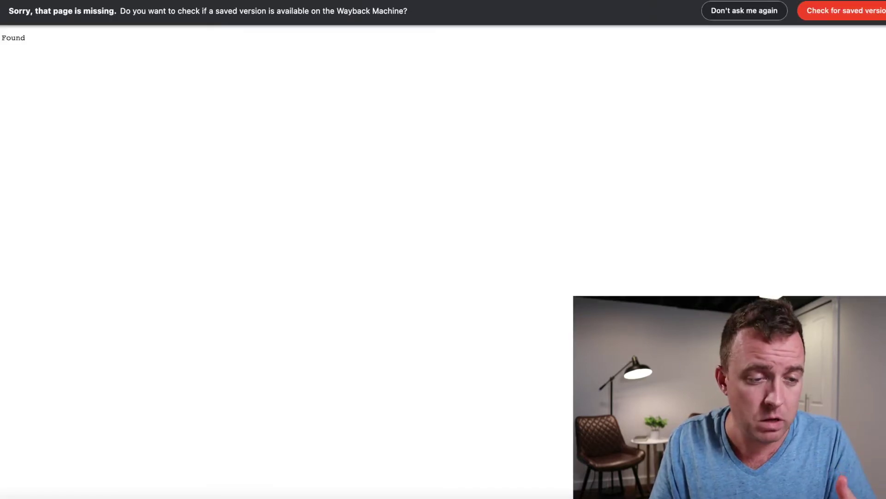
key("super+Left")
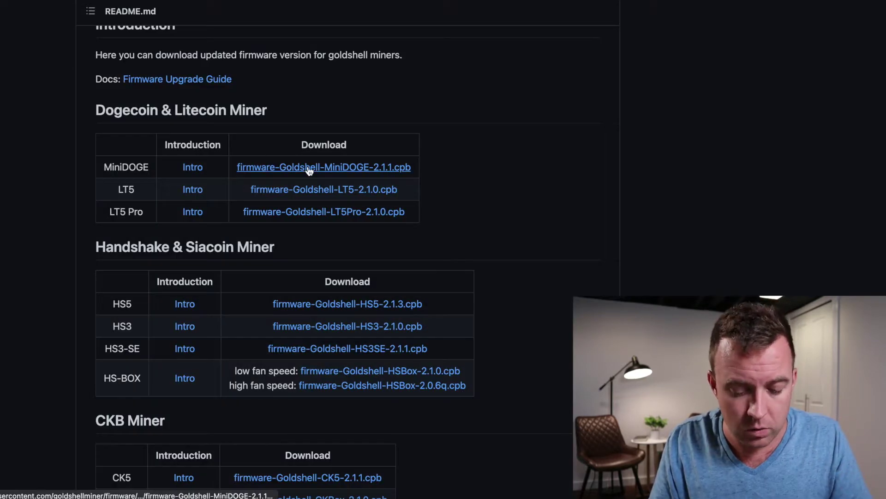
left_click(280, 168)
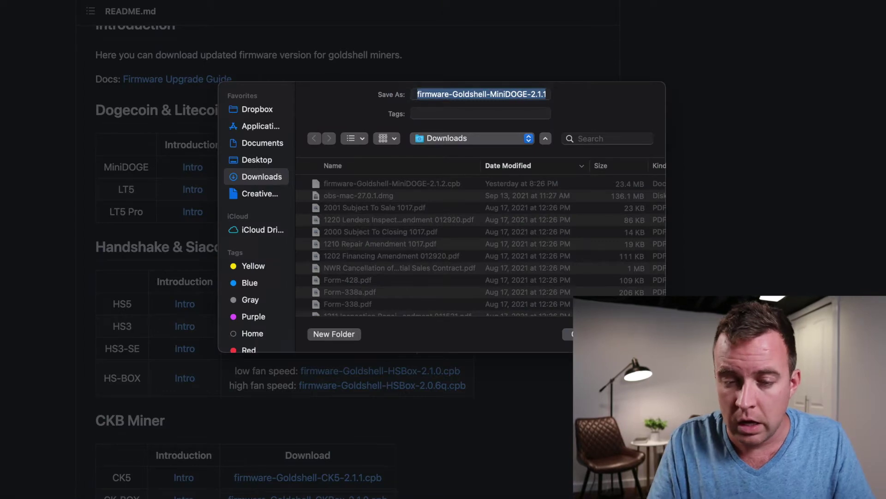
key("Return")
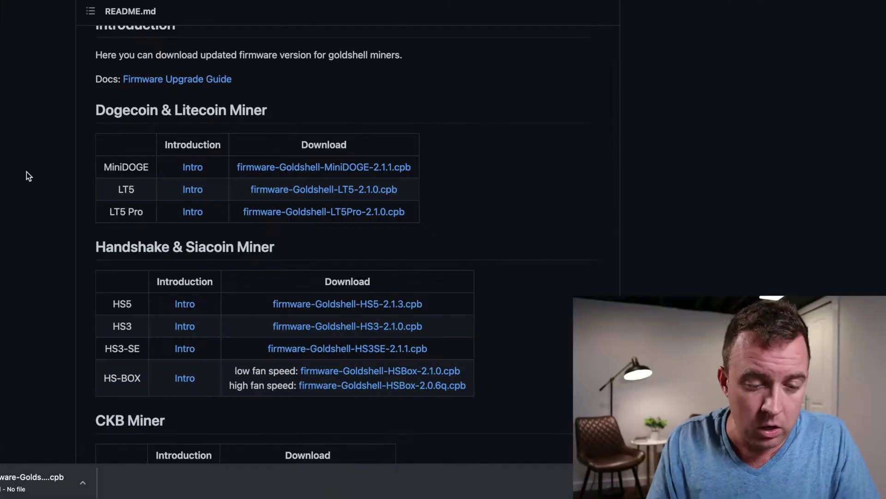
- Open the firmware-Goldshell-MiniDOGE-2.1.2.cpb file page in the file list and download it
scroll(26, 174, "up", 3)
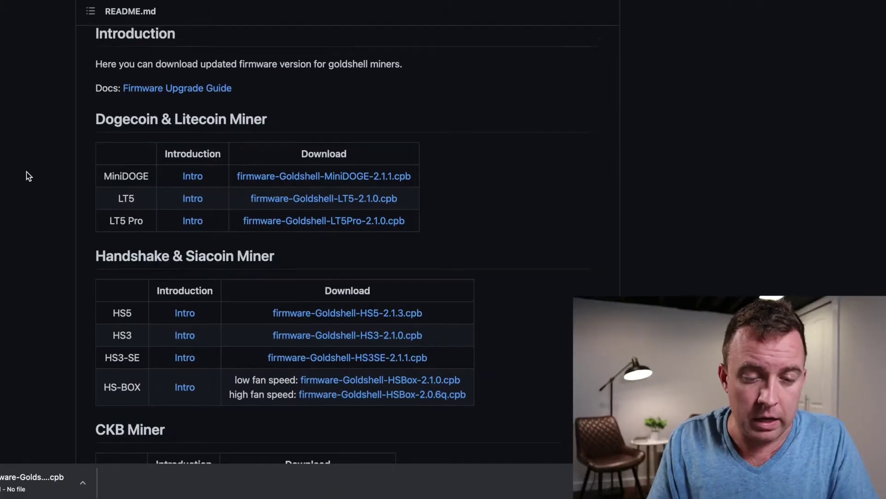
scroll(26, 171, "up", 3)
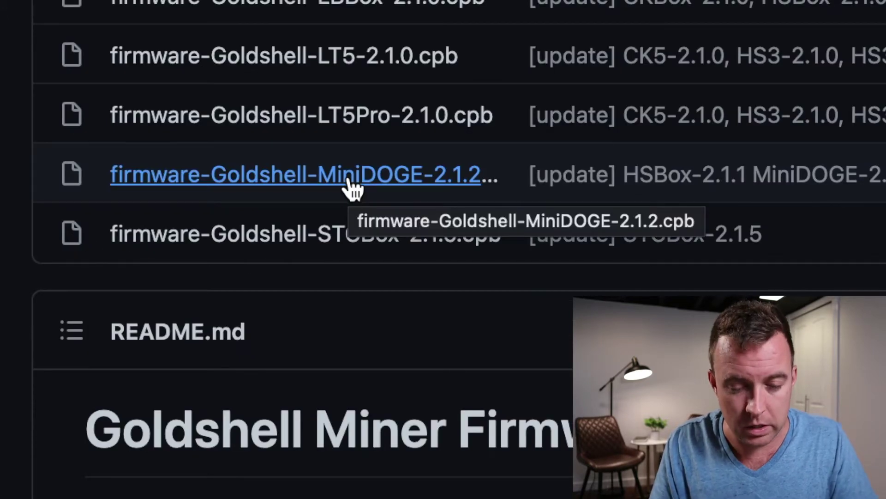
left_click(350, 180)
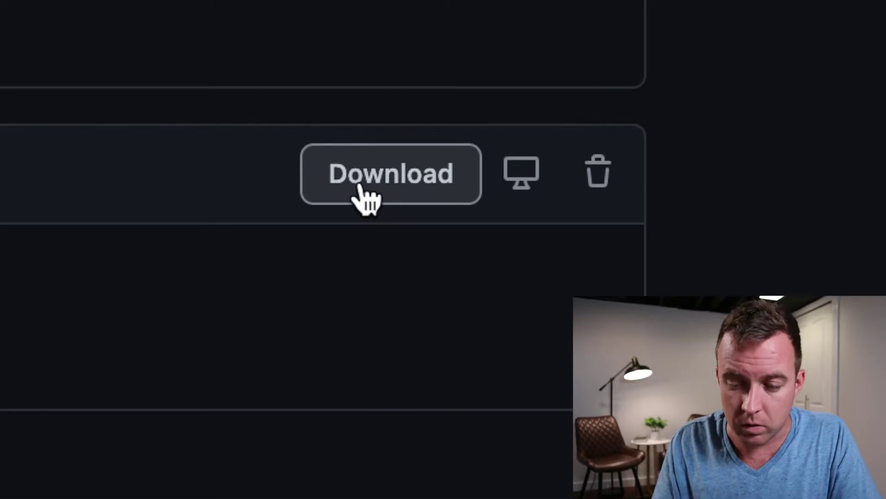
left_click(361, 187)
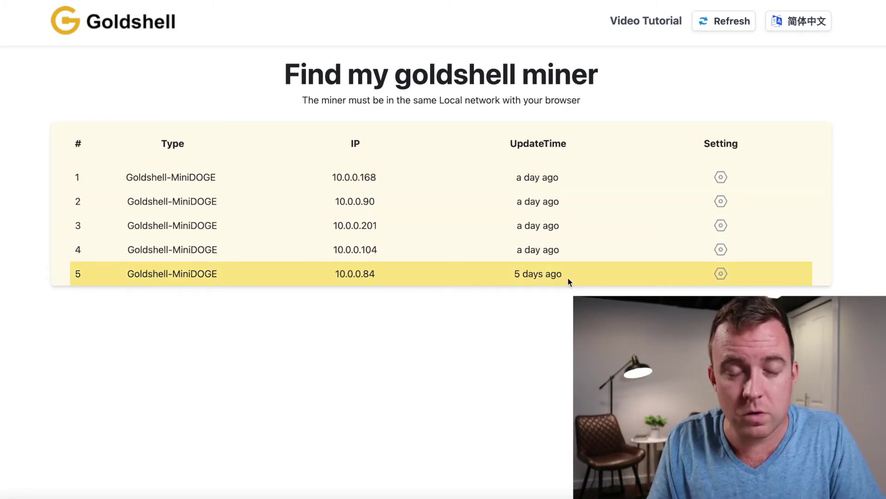
- Open the dashboard of the MiniDOGE at 10.0.0.84, running firmware 2.0.2
mouse_move(568, 279)
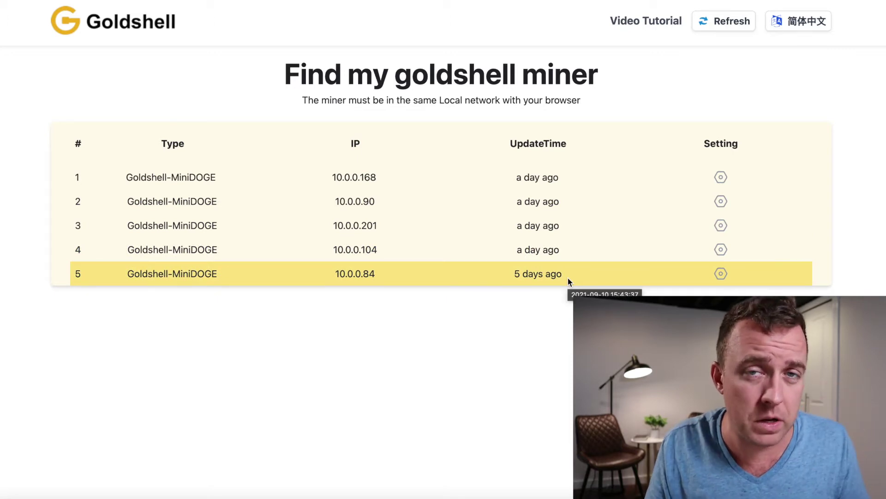
left_click(721, 274)
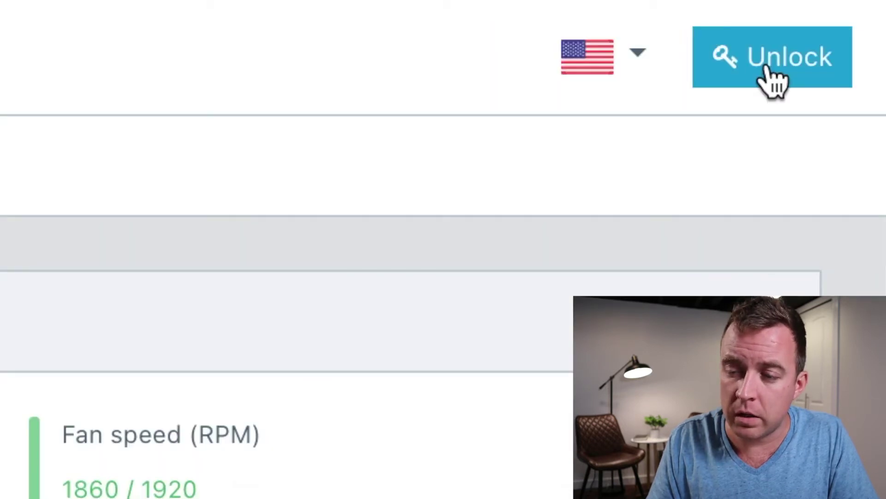
- Unlock the miner using the saved admin login credential
left_click(767, 68)
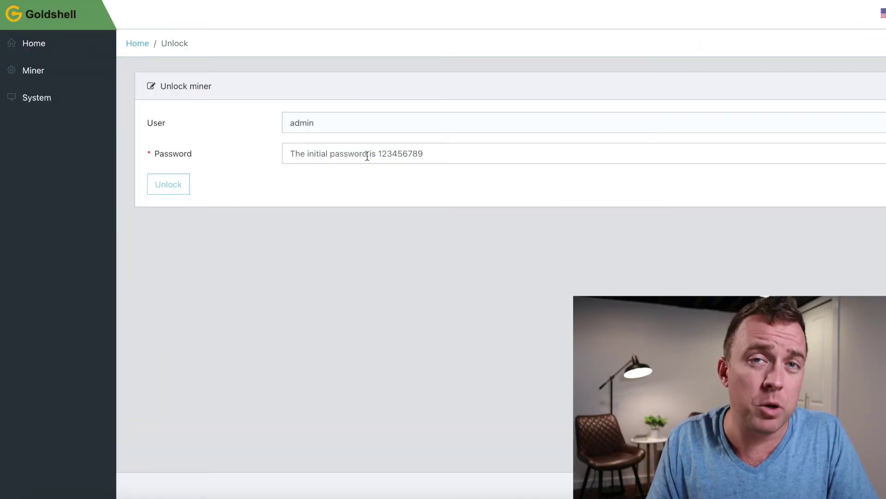
left_click(367, 156)
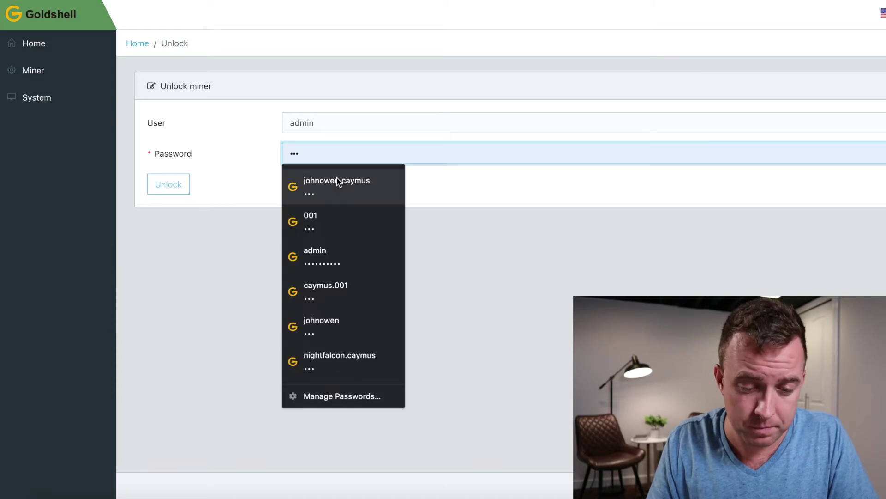
left_click(323, 257)
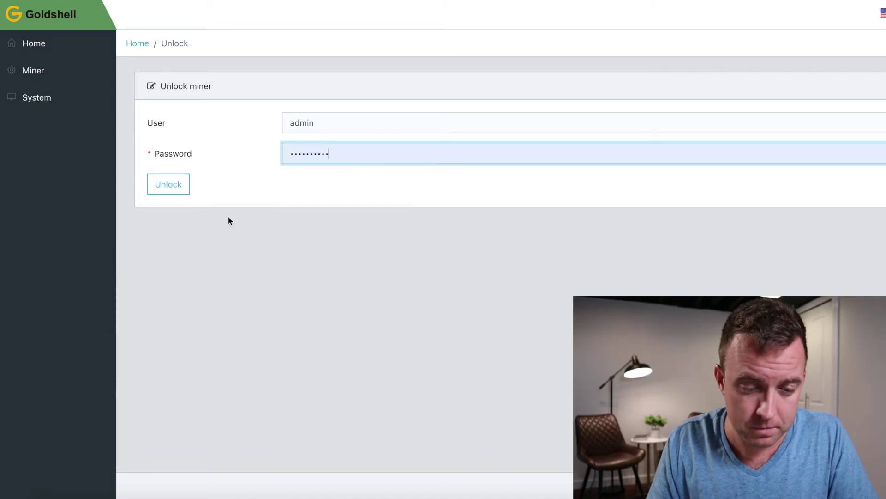
left_click(168, 183)
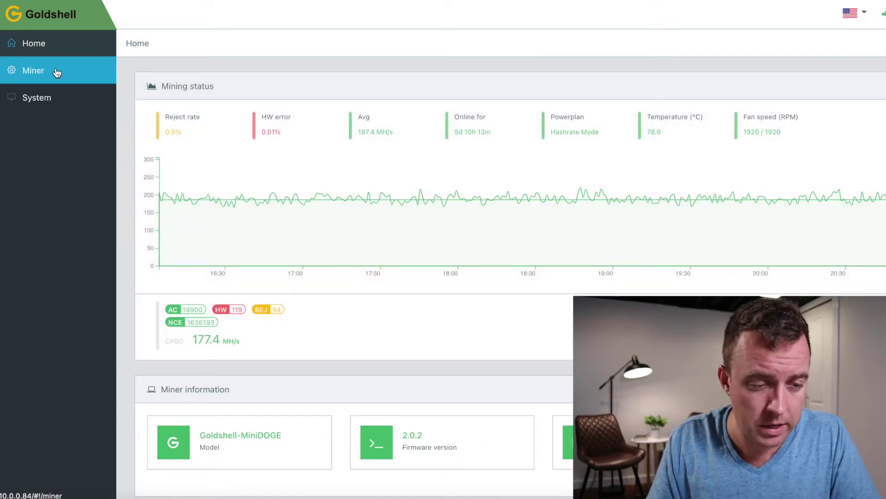
- On the System page, upload firmware-Goldshell-MiniDOGE-2.1.2.cpb from Downloads and run the update
left_click(42, 94)
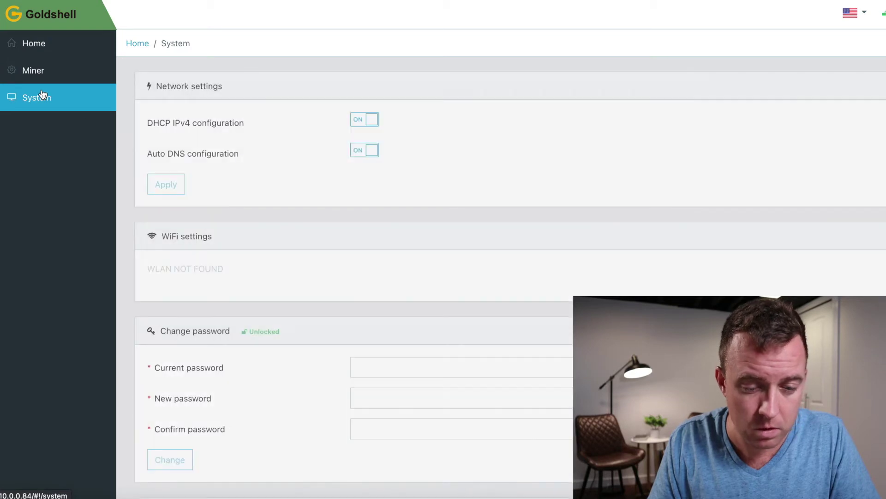
scroll(102, 298, "down", 6)
scroll(101, 298, "down", 2)
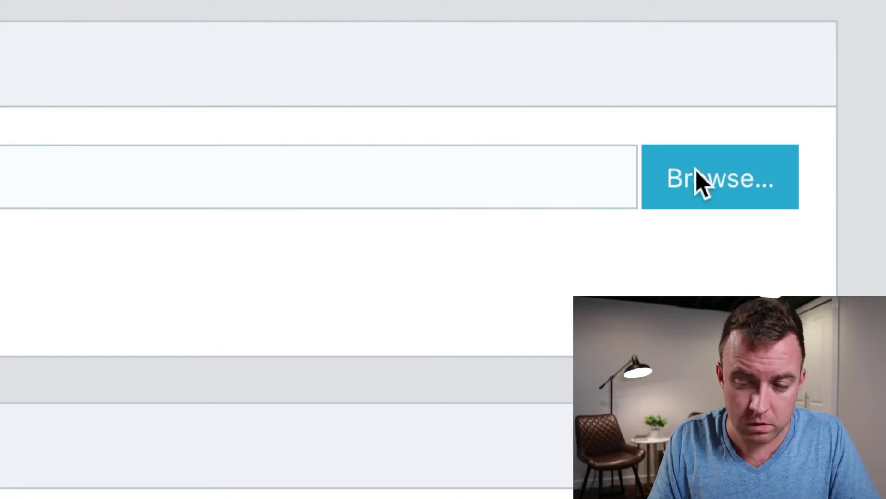
left_click(699, 183)
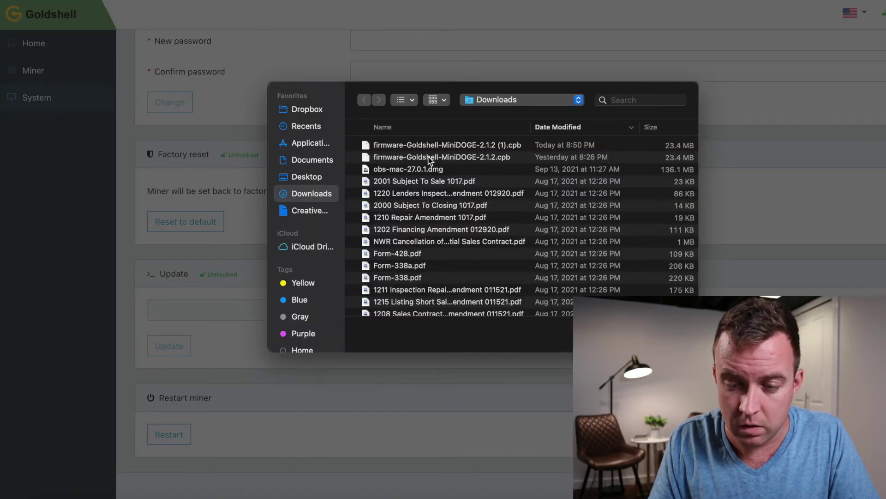
double_click(429, 157)
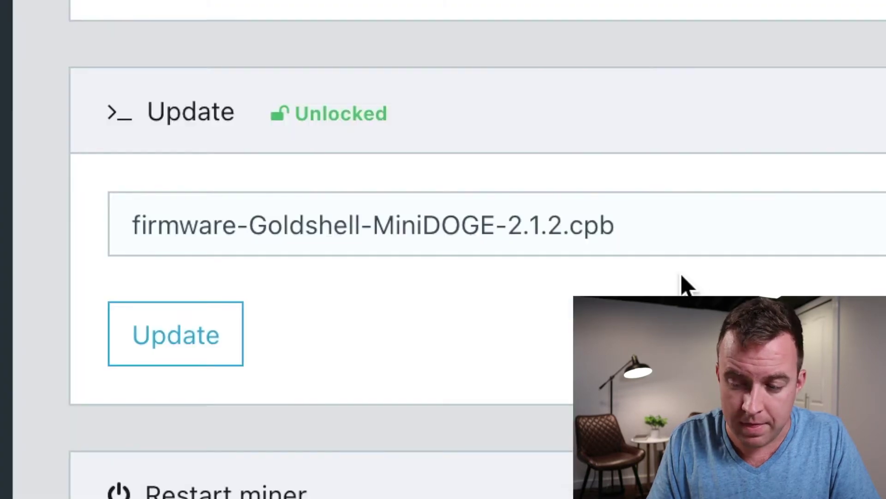
left_click(153, 344)
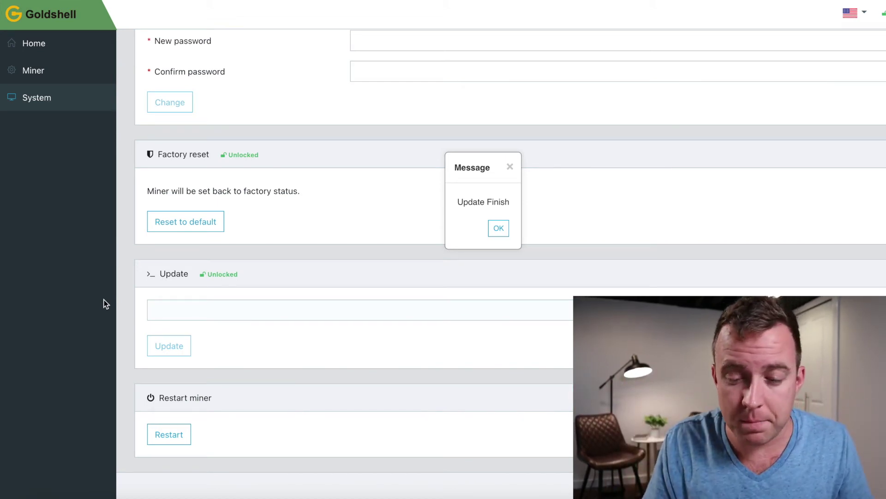
- Acknowledge the Update Finish message and go back to the Home page
left_click(499, 227)
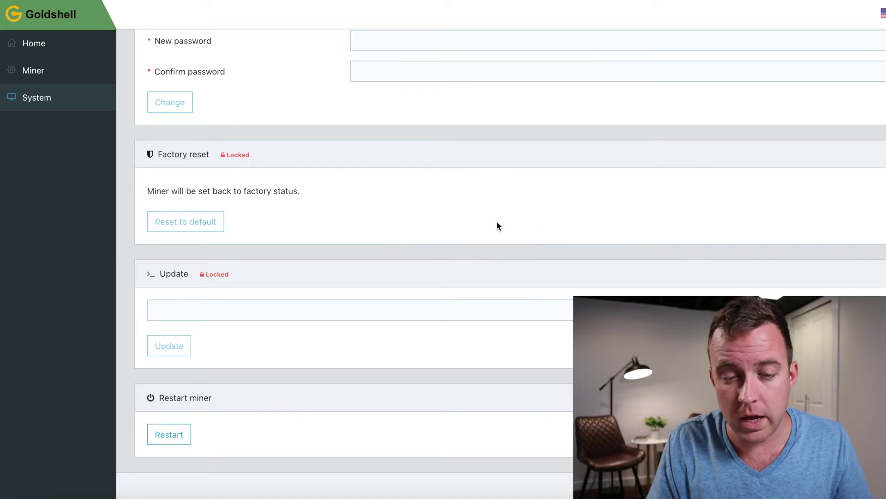
scroll(290, 97, "up", 8)
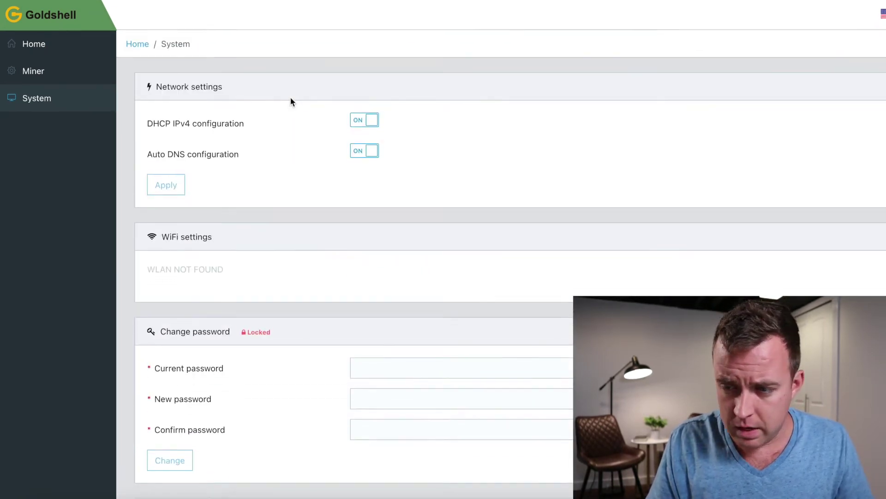
left_click(48, 44)
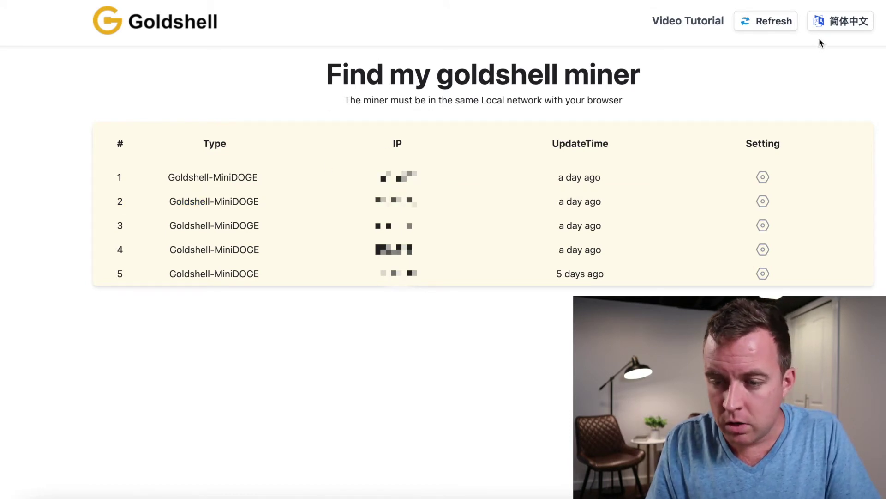
- Refresh the miner list, open the first miner's dashboard, and switch it to English
left_click(762, 27)
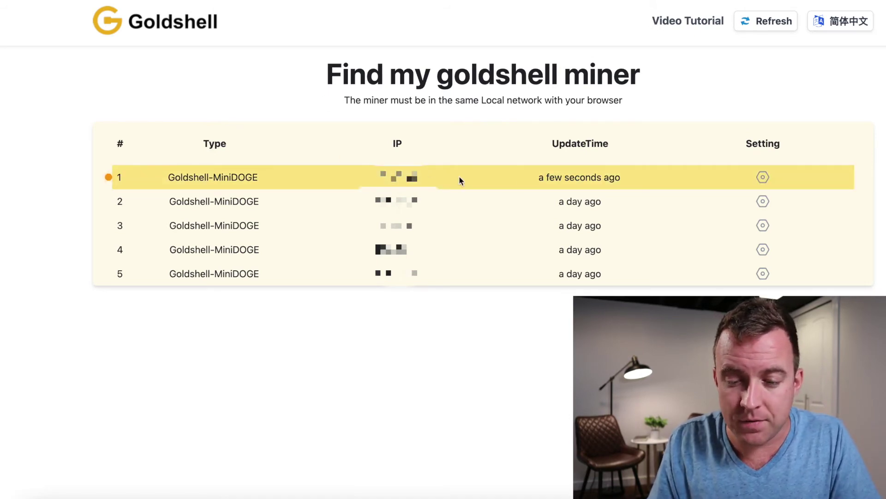
left_click(763, 178)
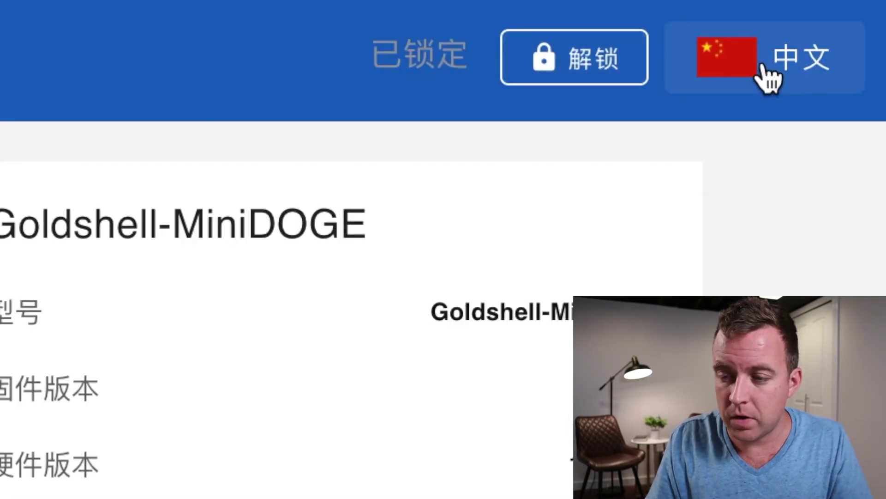
left_click(764, 57)
left_click(704, 283)
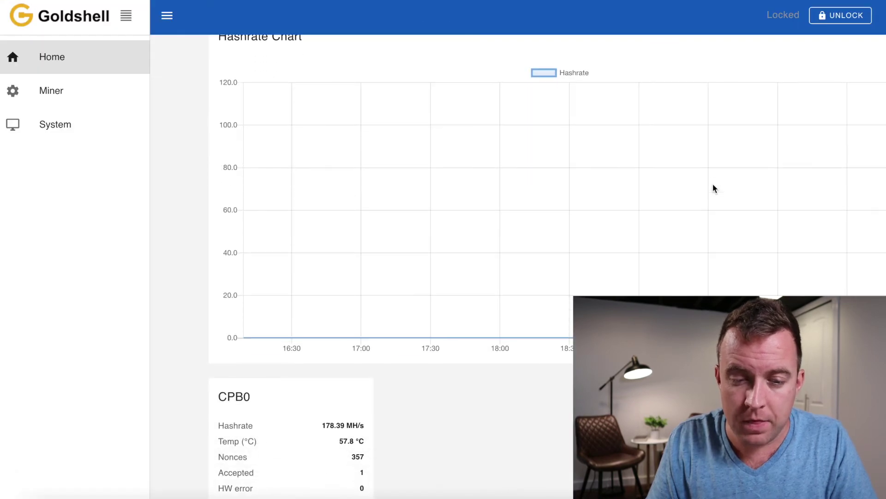
scroll(669, 180, "up", 2)
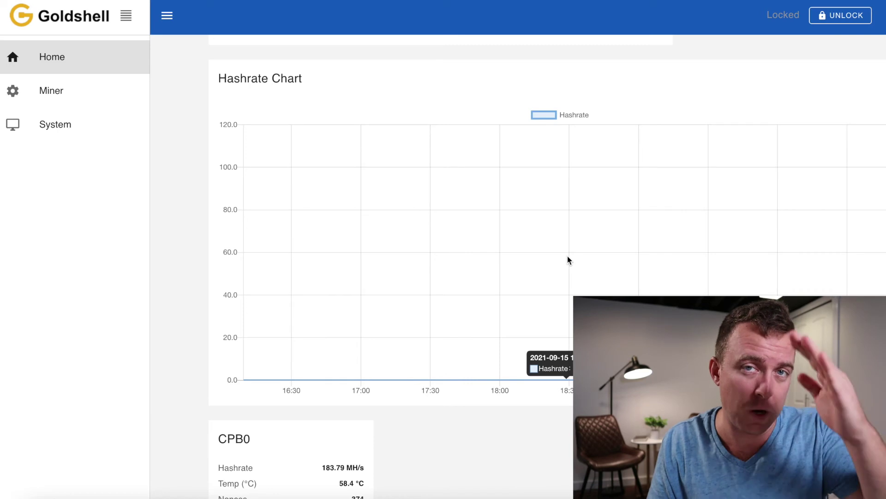
- Review the Home hashrate chart, then the Miner and System settings pages
scroll(488, 267, "down", 2)
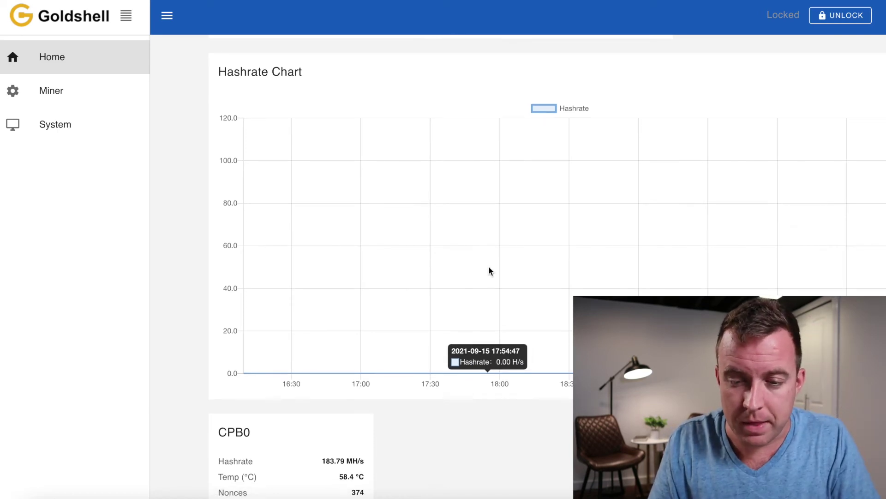
scroll(490, 269, "up", 3)
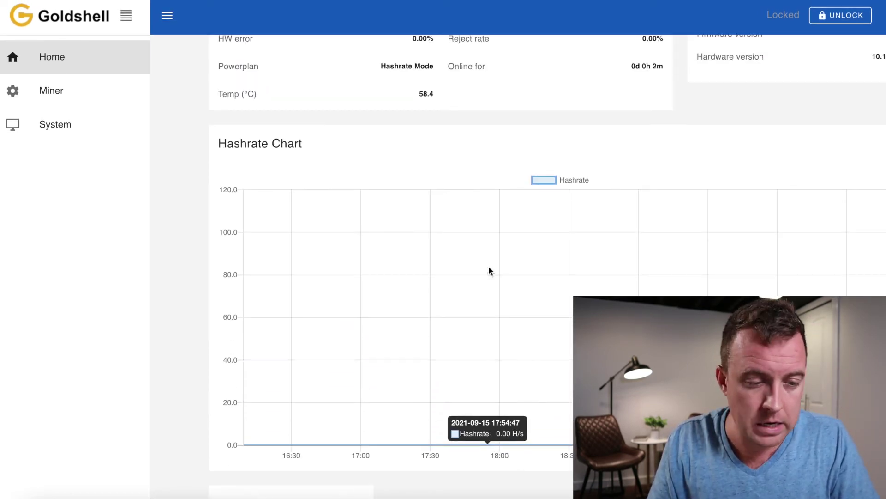
left_click(51, 91)
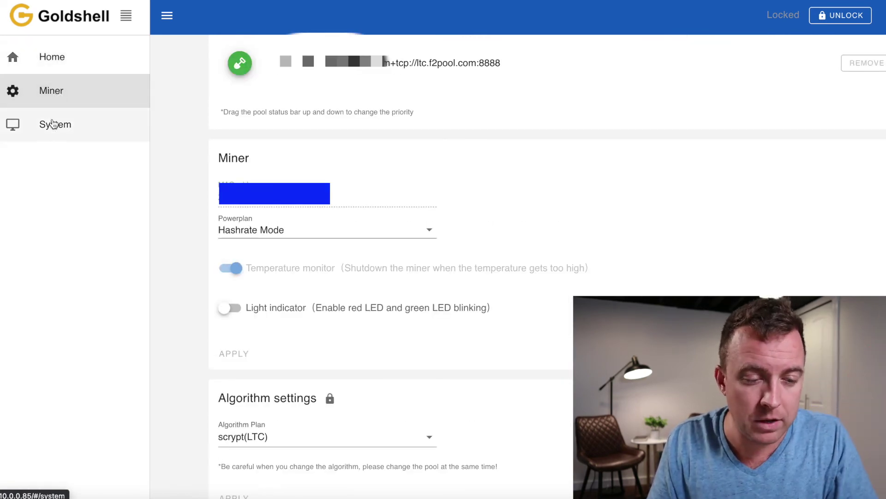
left_click(50, 133)
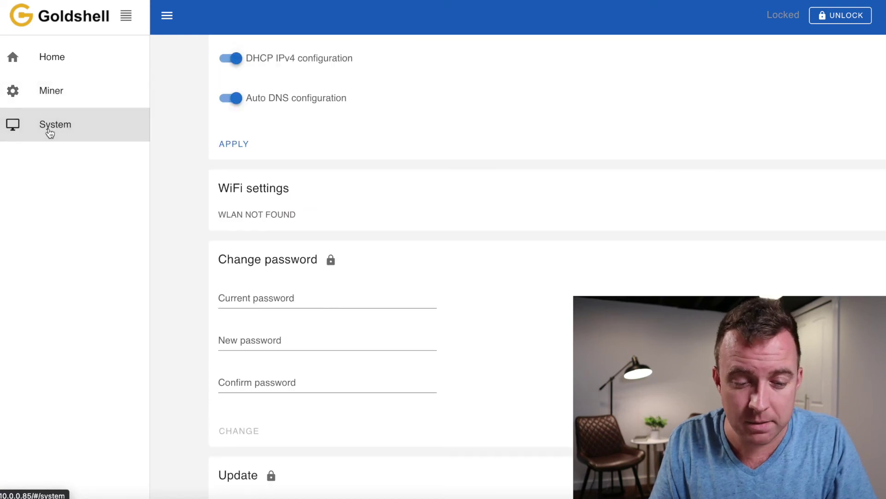
scroll(170, 161, "down", 6)
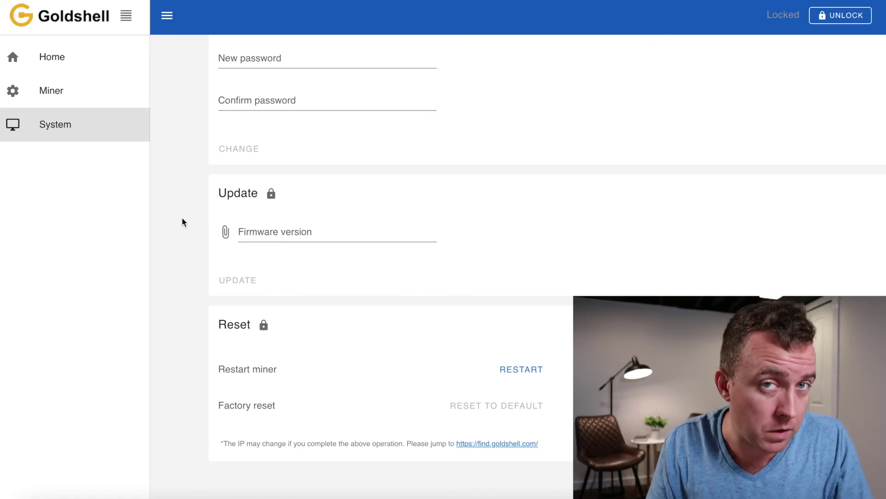
scroll(182, 221, "up", 6)
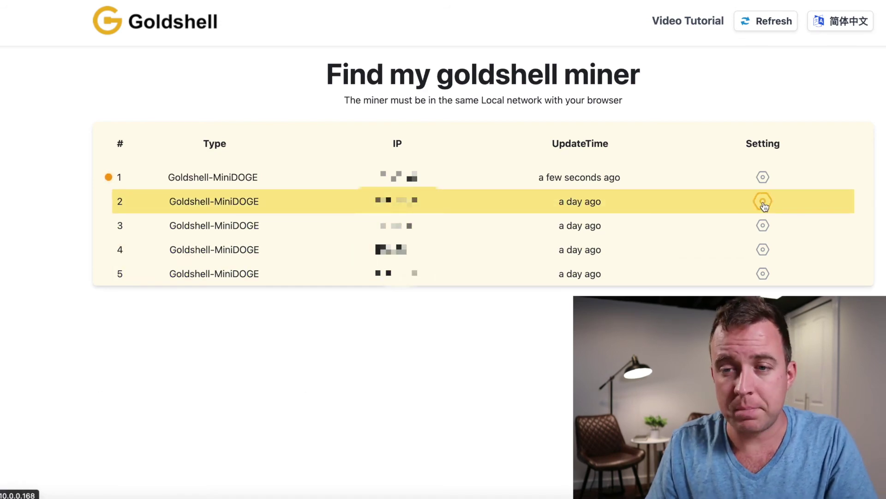
- Open the second miner's dashboard and scroll to its Hashrate Chart, around 187 MH/s
left_click(763, 202)
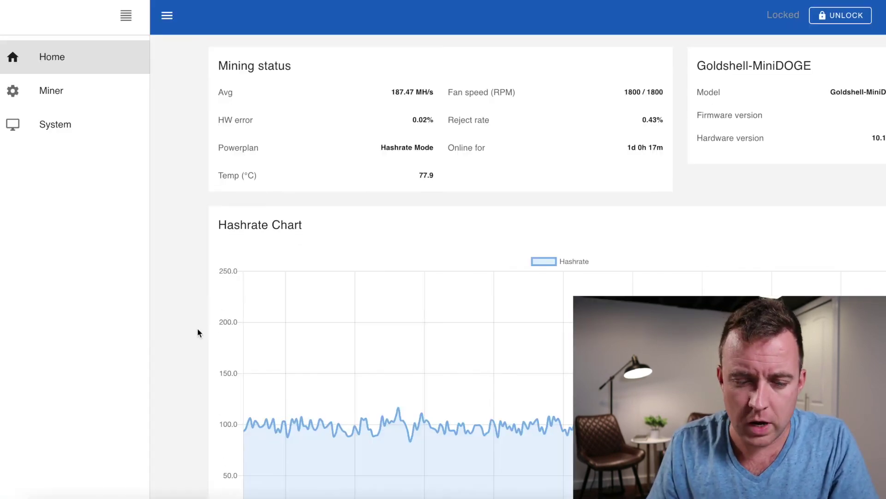
scroll(193, 331, "down", 3)
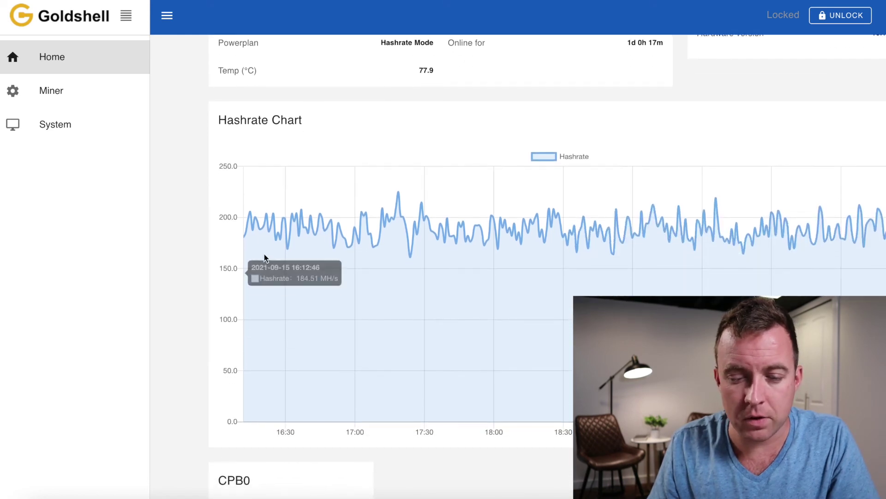